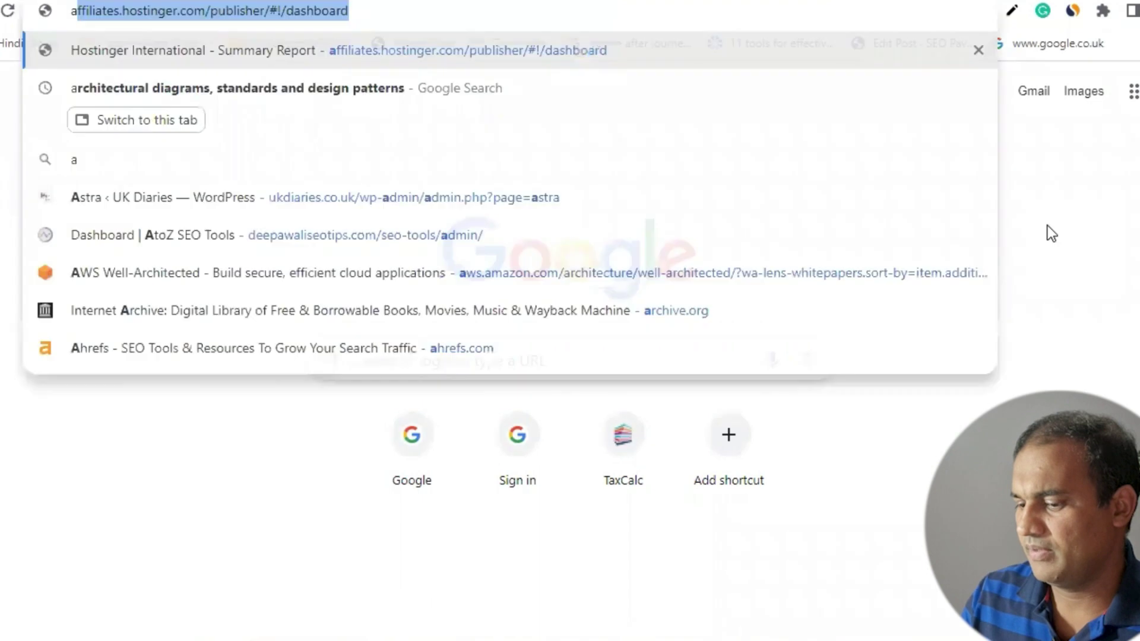
# Step: Fix the mistyped address and load adsense.google.com in Chrome
pyautogui.press('BackSpace')
pyautogui.press('BackSpace')
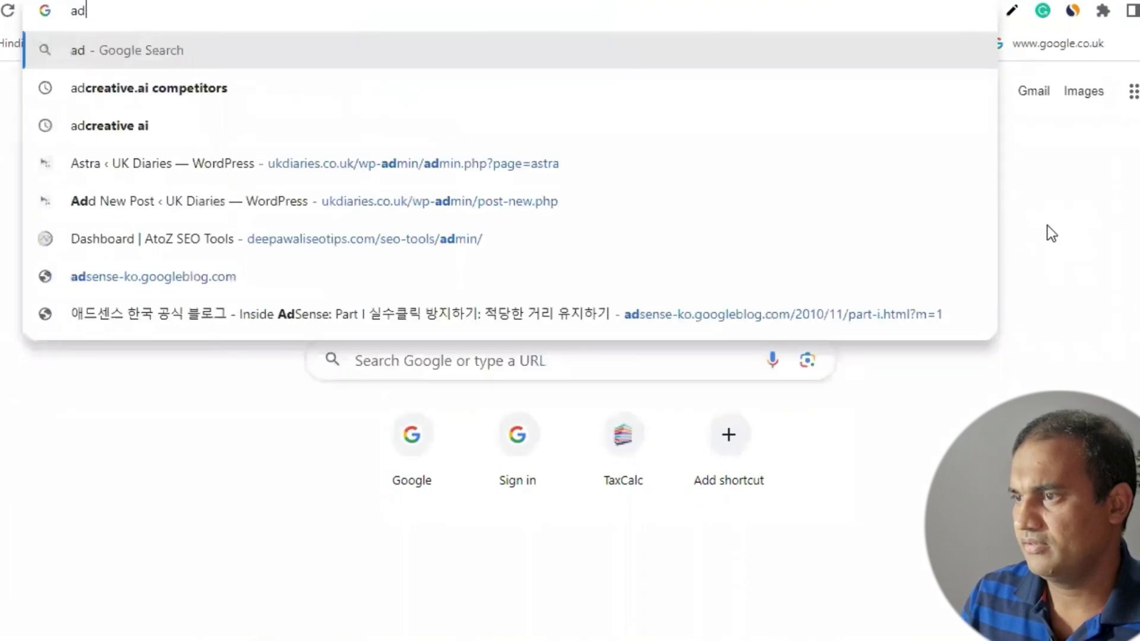
pyautogui.write('sense.')
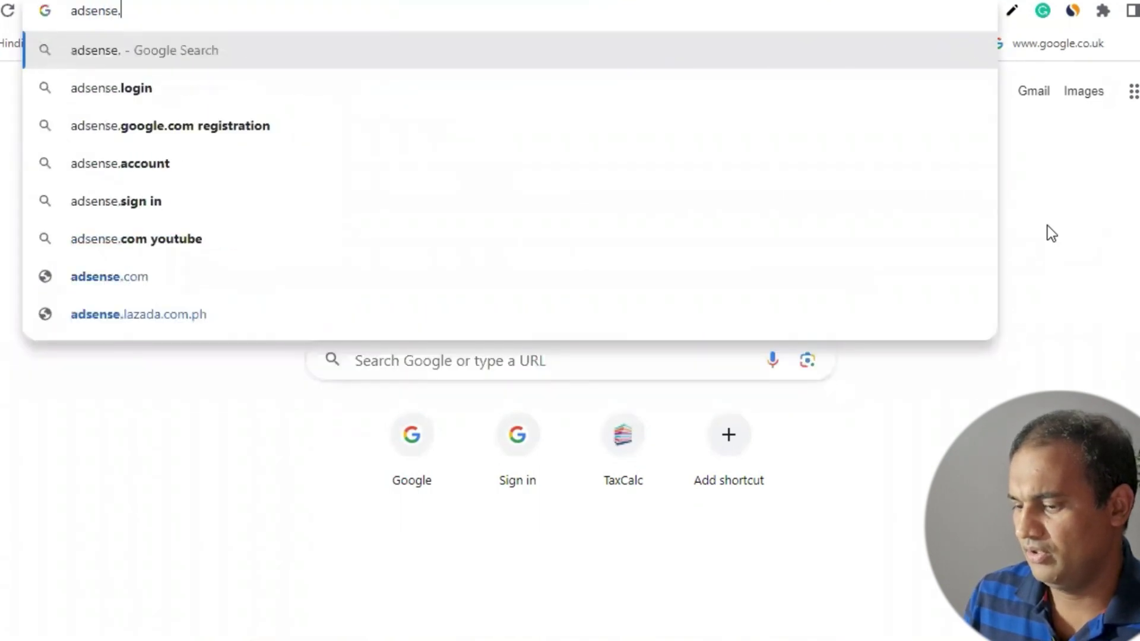
pyautogui.write('google.com')
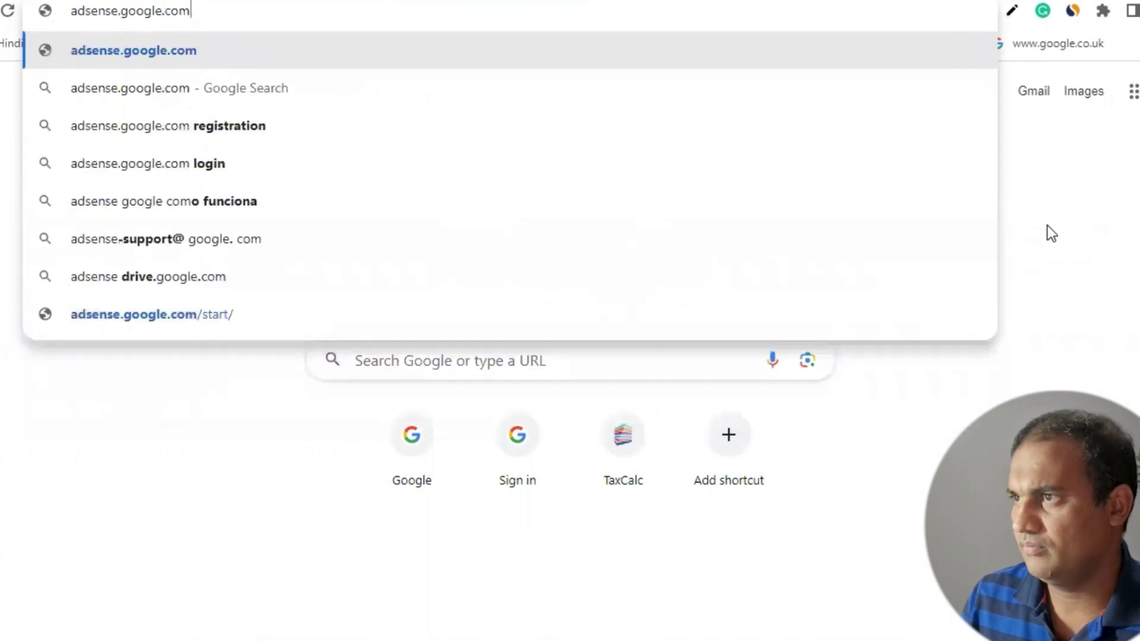
pyautogui.press('Return')
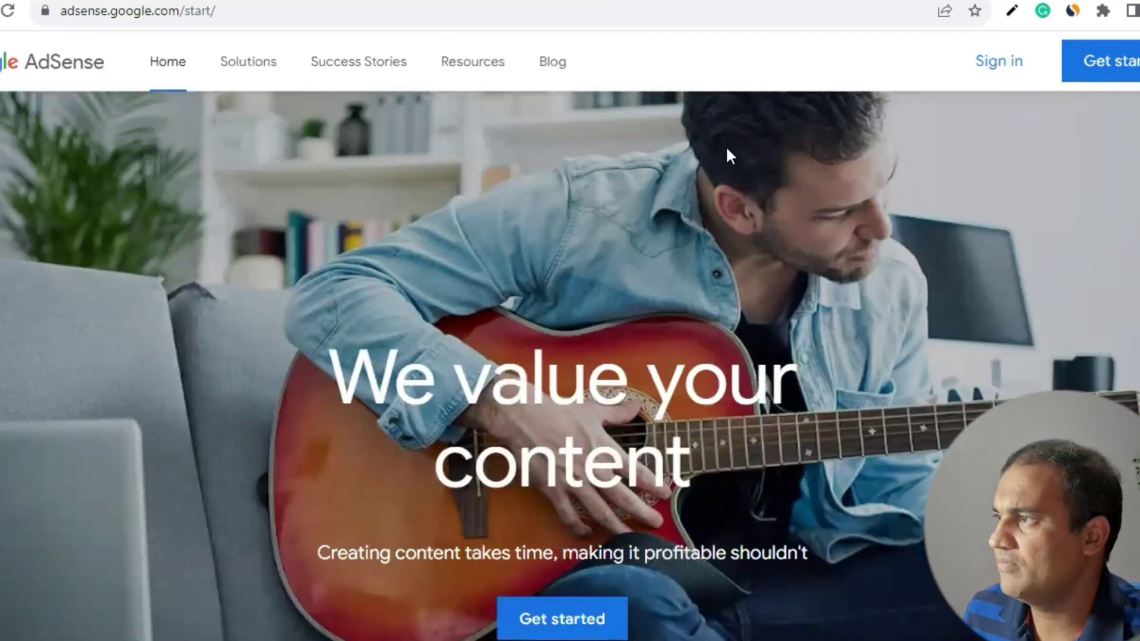
# Step: Start the AdSense sign-up with the first listed Google account
pyautogui.click(1116, 62)
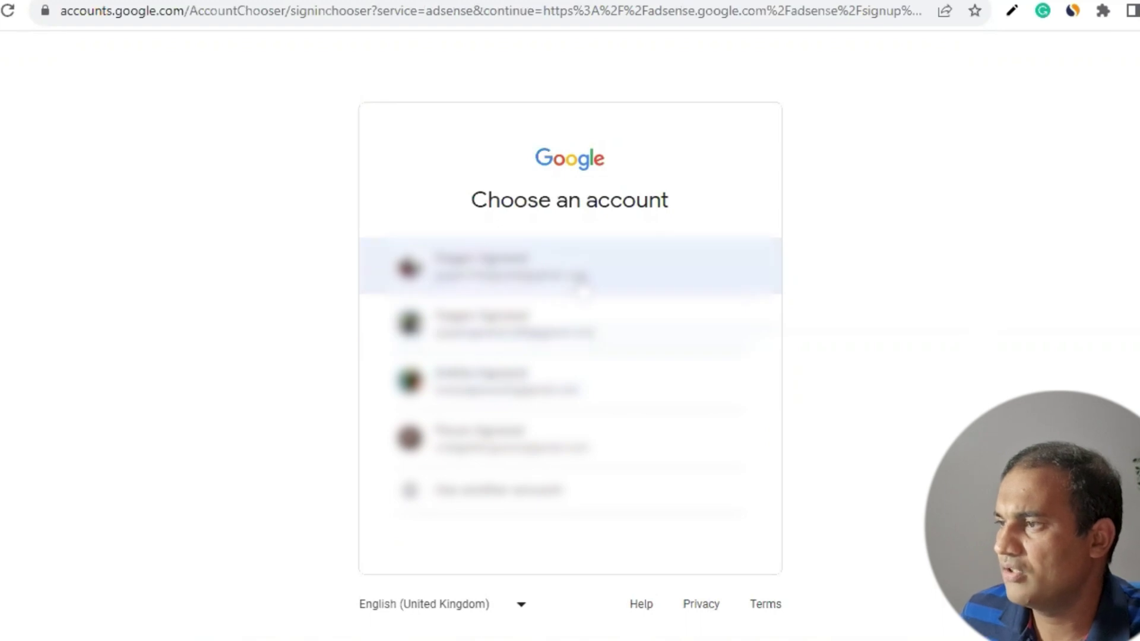
pyautogui.click(580, 290)
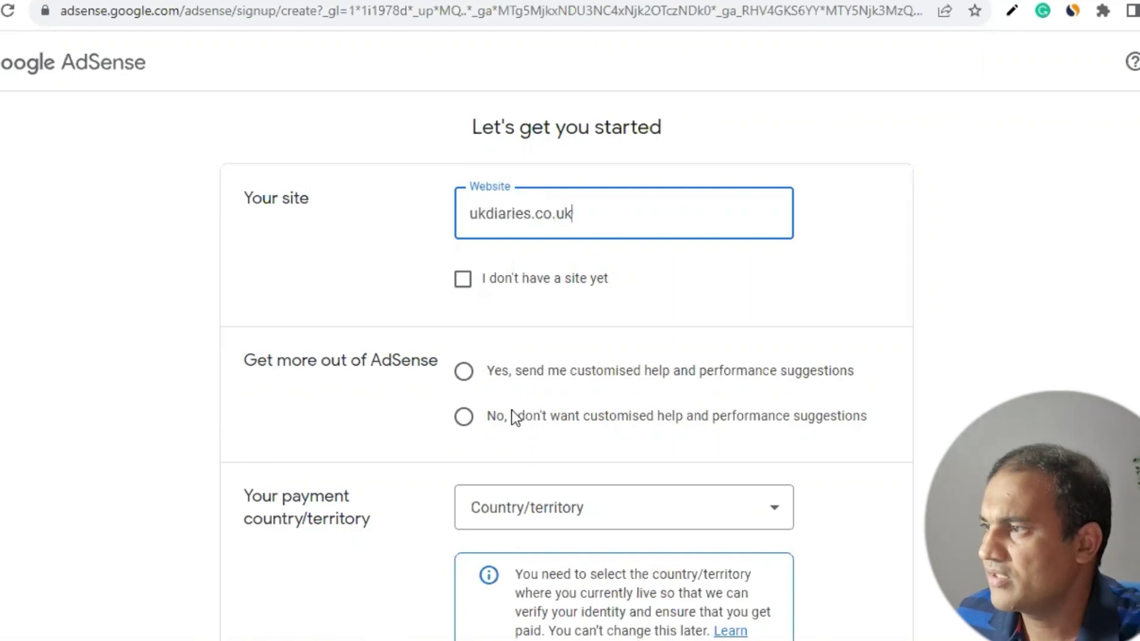
# Step: Decline customised suggestions, pick the payment country, accept the terms and create the account
pyautogui.scroll(-2, 512, 411)
pyautogui.scroll(-2, 546, 285)
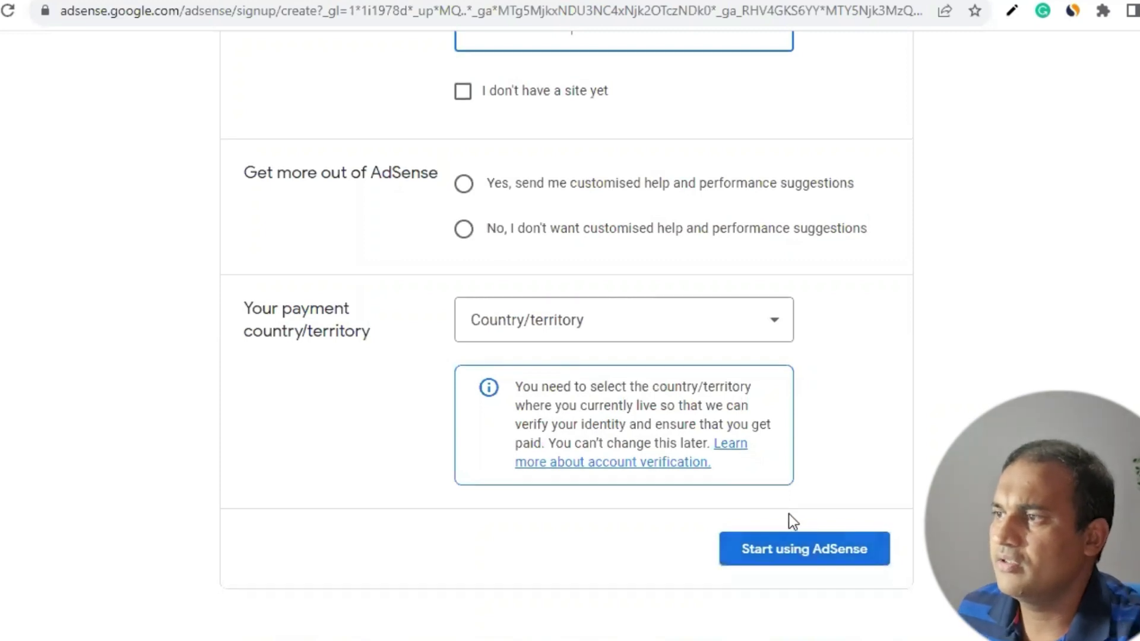
pyautogui.scroll(3, 789, 514)
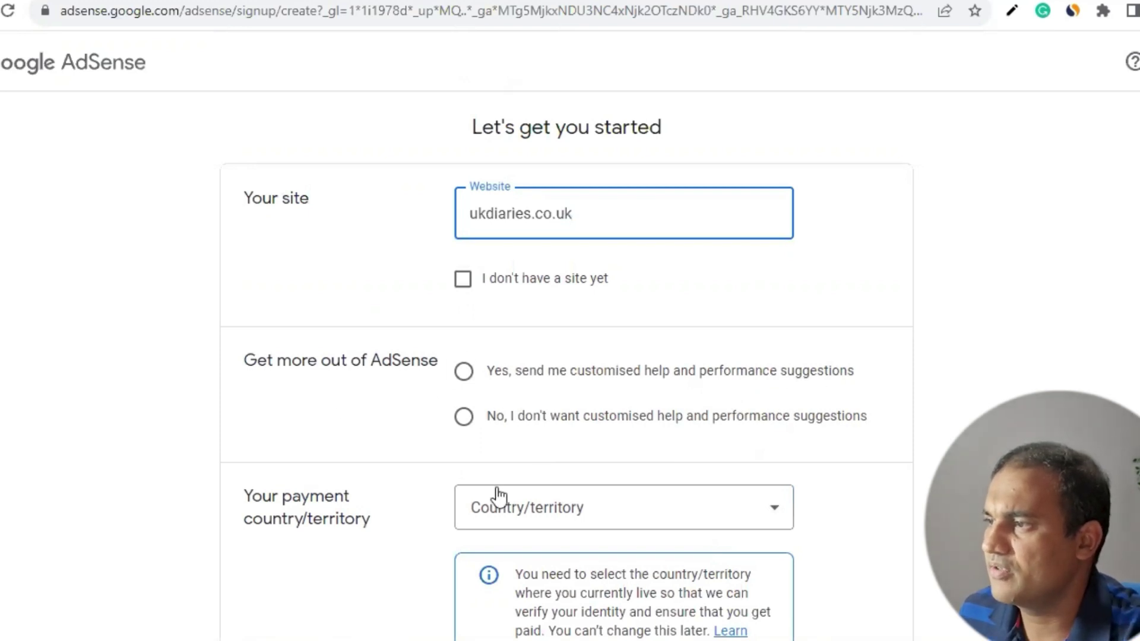
pyautogui.click(460, 423)
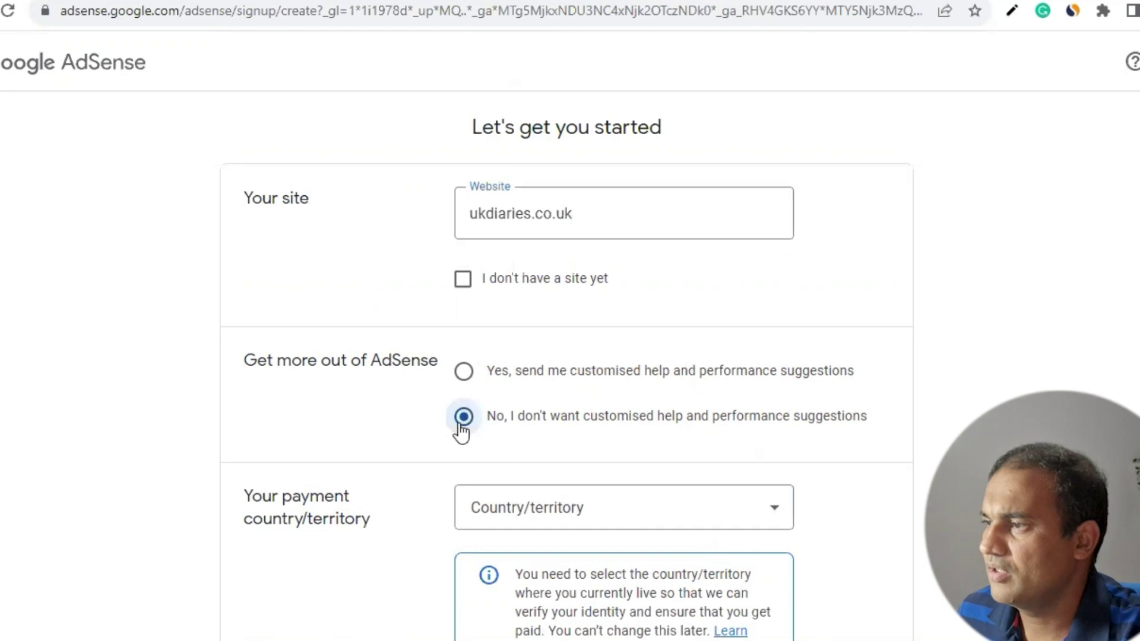
pyautogui.click(622, 519)
pyautogui.scroll(-20, 638, 405)
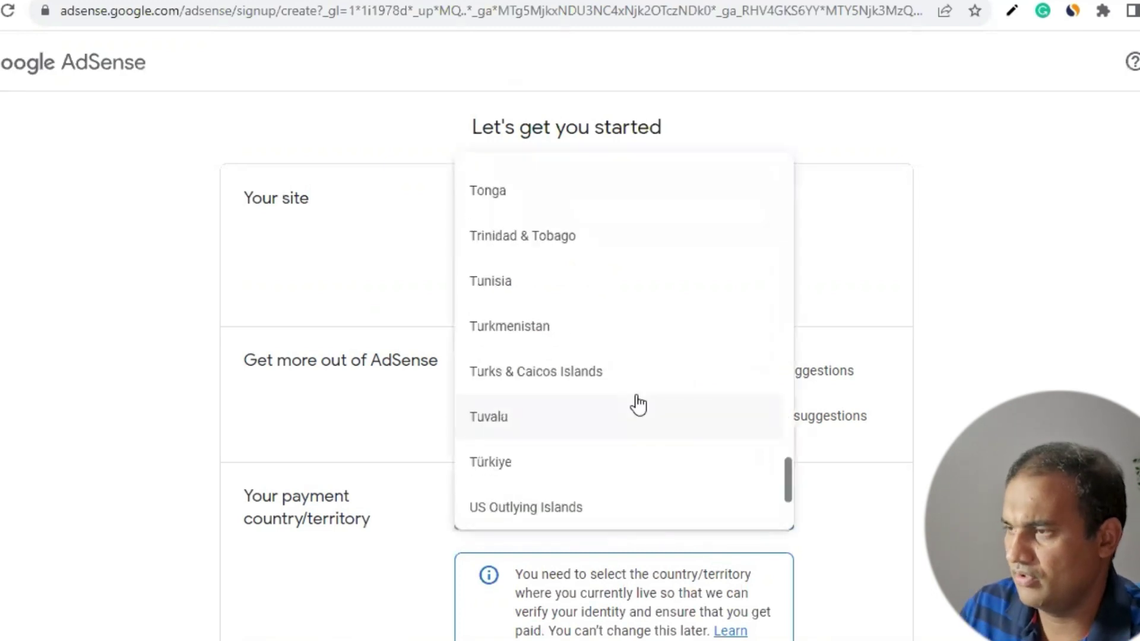
pyautogui.scroll(20, 638, 404)
pyautogui.click(638, 405)
pyautogui.scroll(-10, 496, 517)
pyautogui.click(463, 487)
pyautogui.click(834, 585)
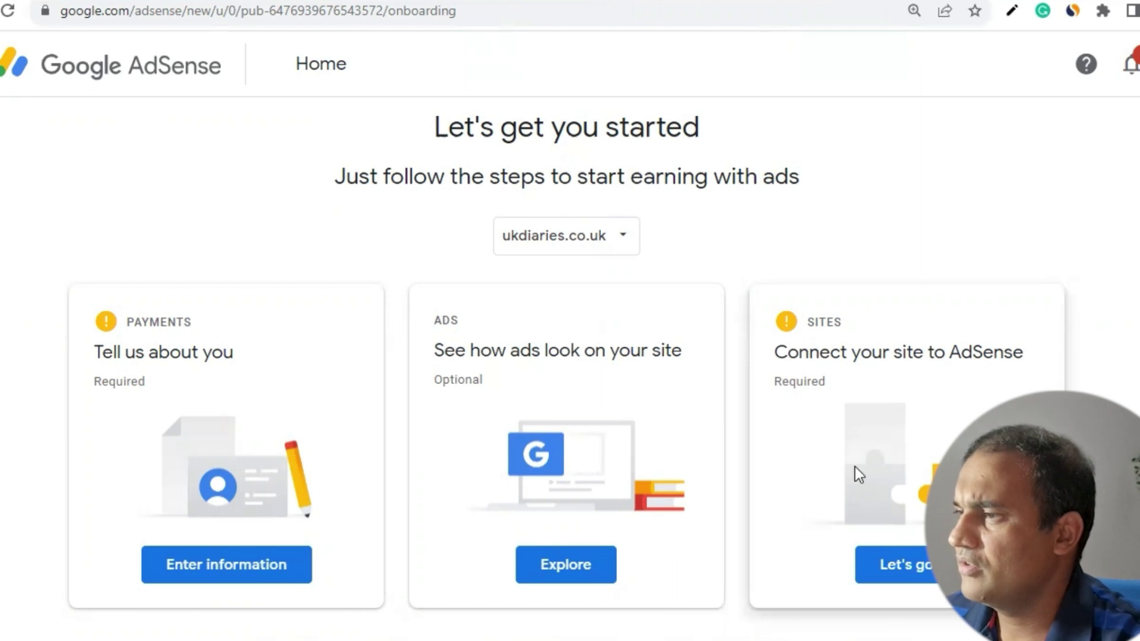
pyautogui.click(229, 570)
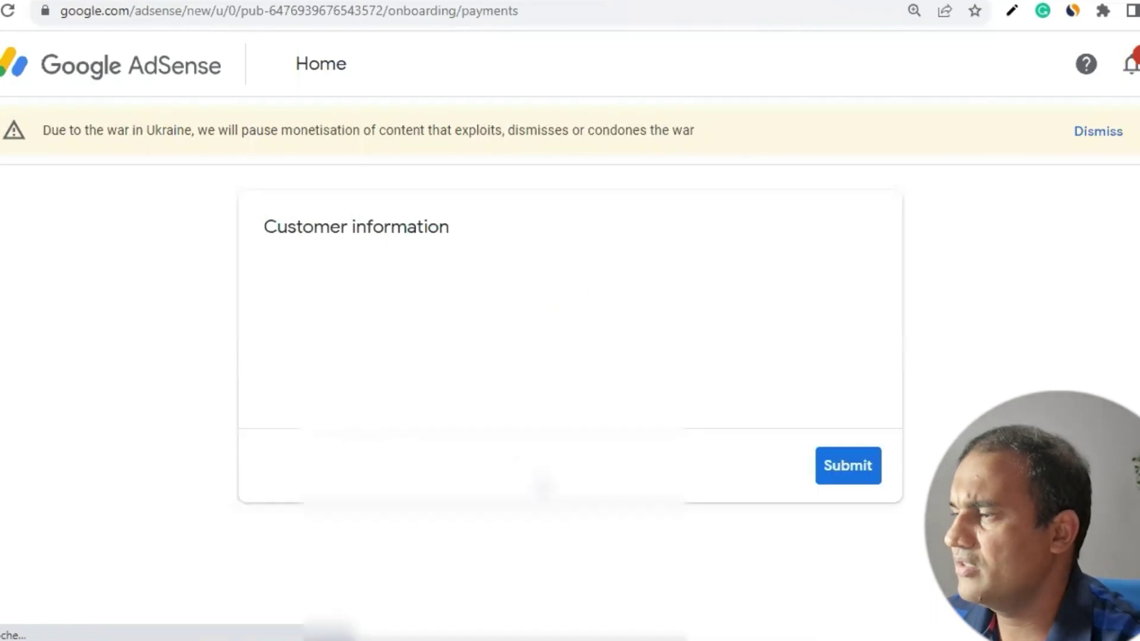
pyautogui.scroll(-5, 570, 368)
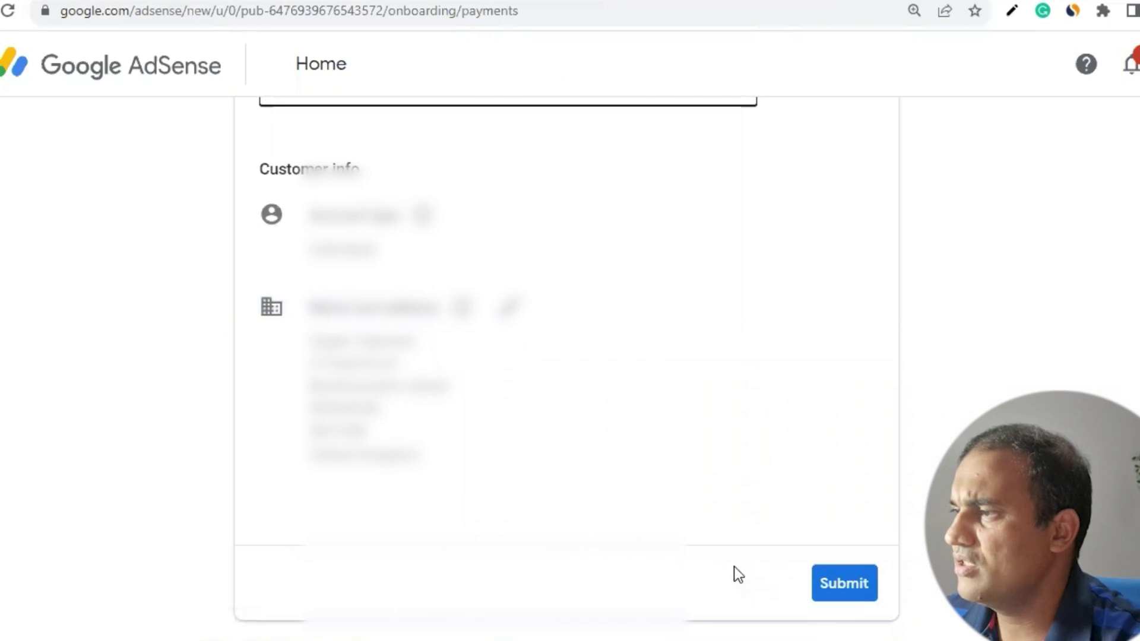
pyautogui.scroll(5, 739, 571)
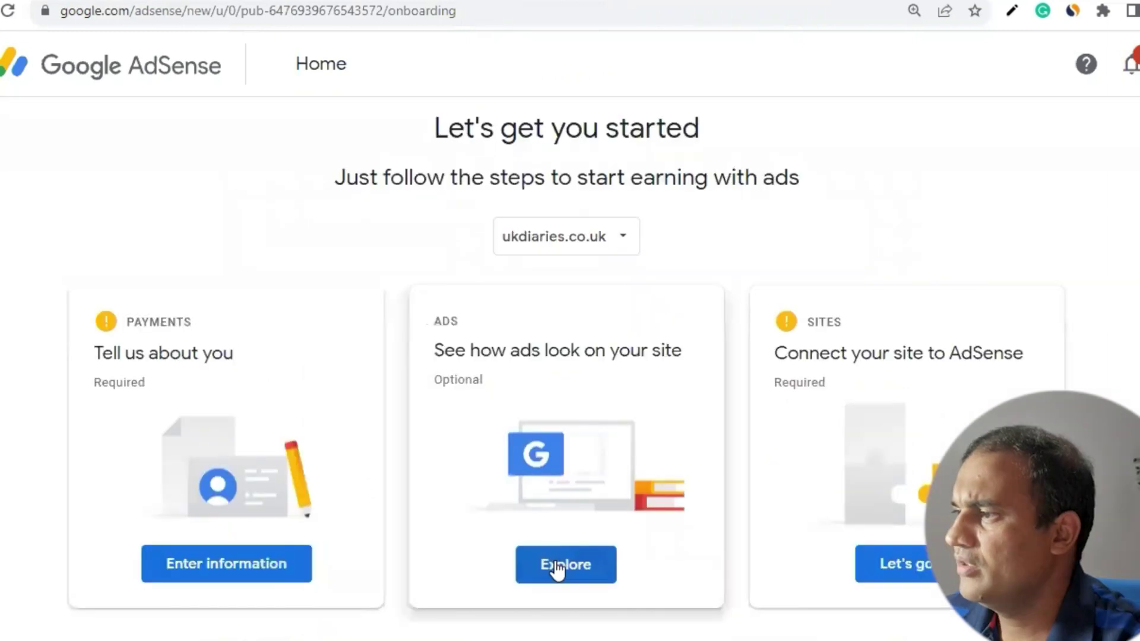
pyautogui.click(555, 567)
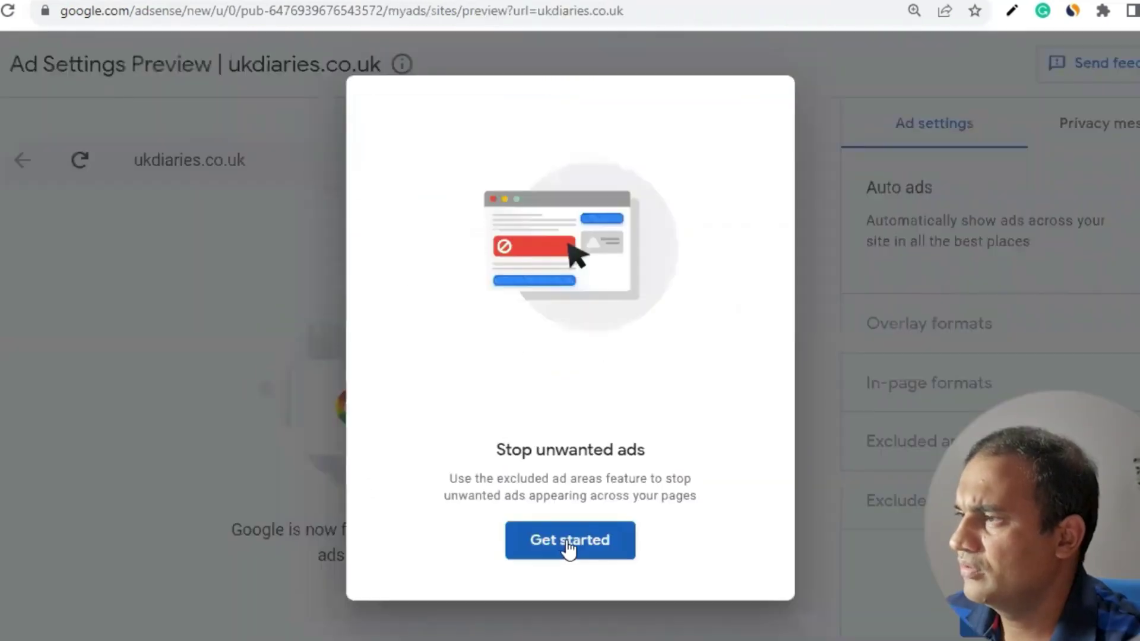
pyautogui.click(567, 541)
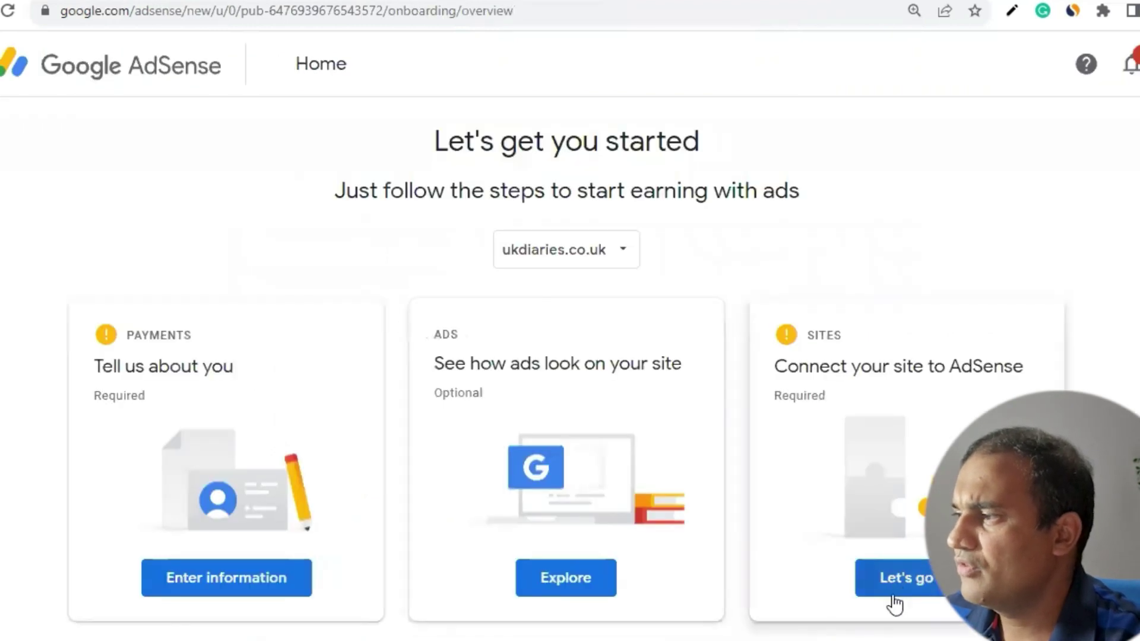
# Step: Open the ukdiaries.co.uk Connect your site page with its AdSense code snippet
pyautogui.click(903, 581)
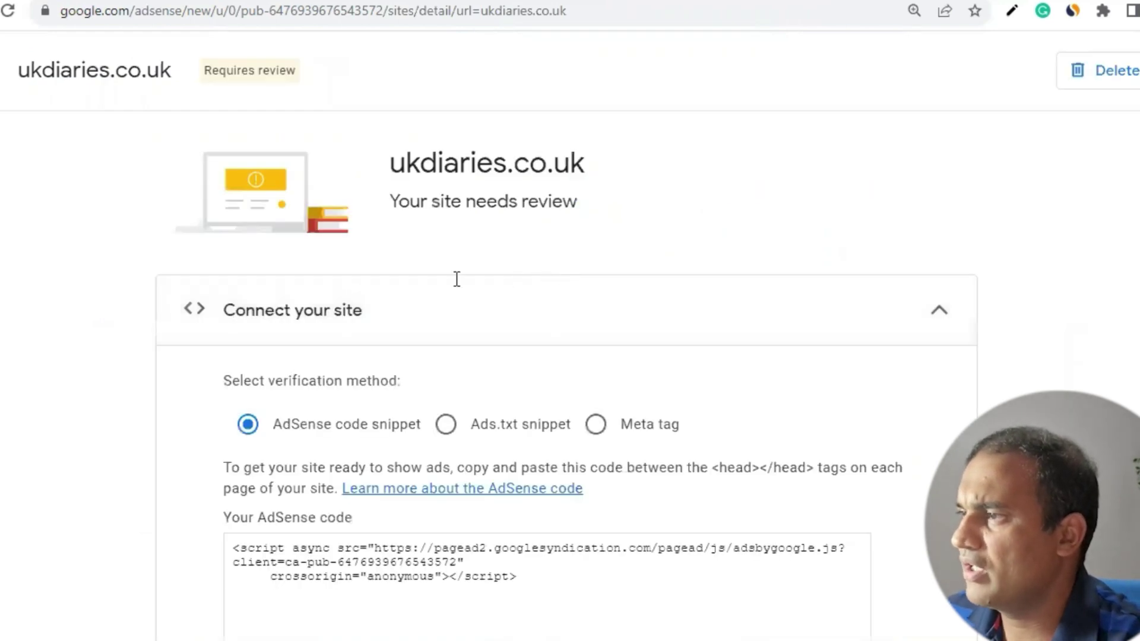
pyautogui.scroll(-3, 517, 281)
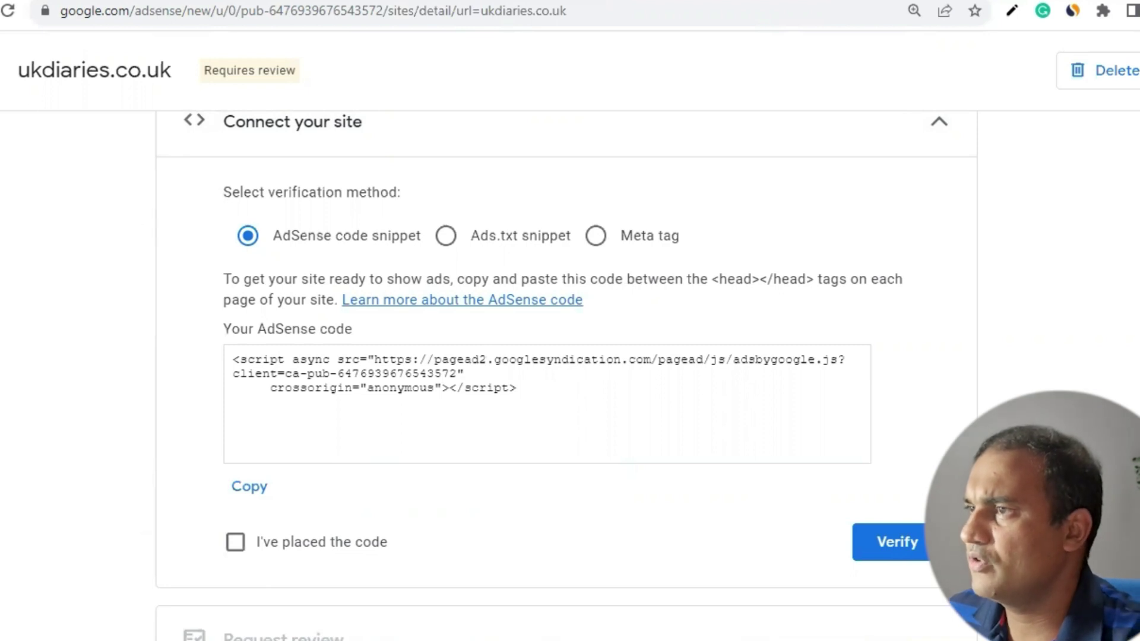
pyautogui.click(27, 75)
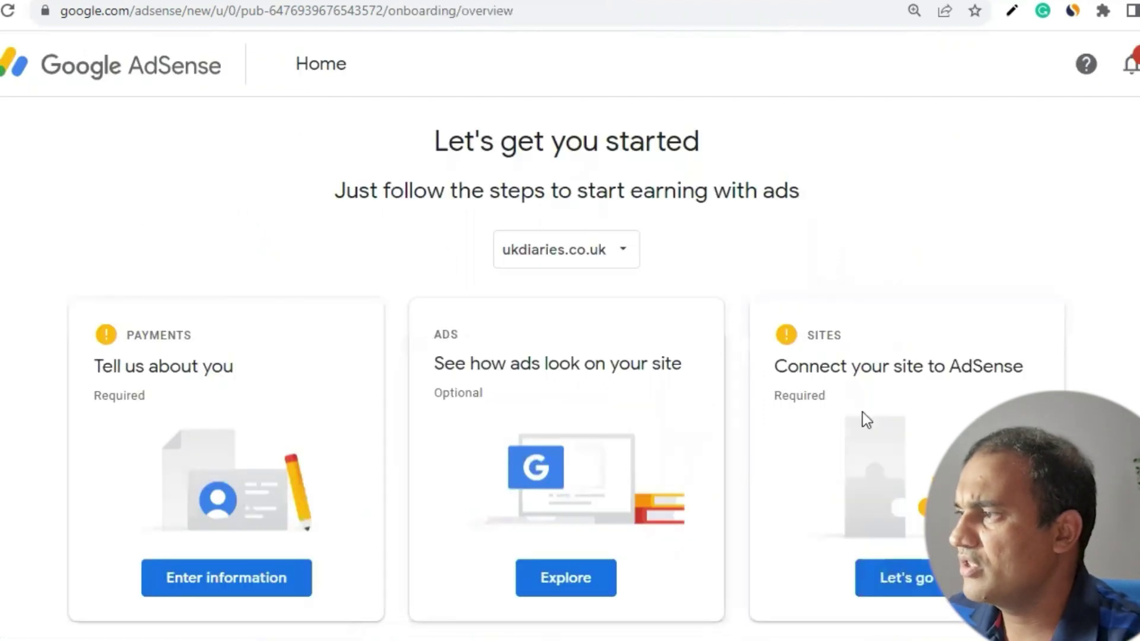
pyautogui.click(893, 578)
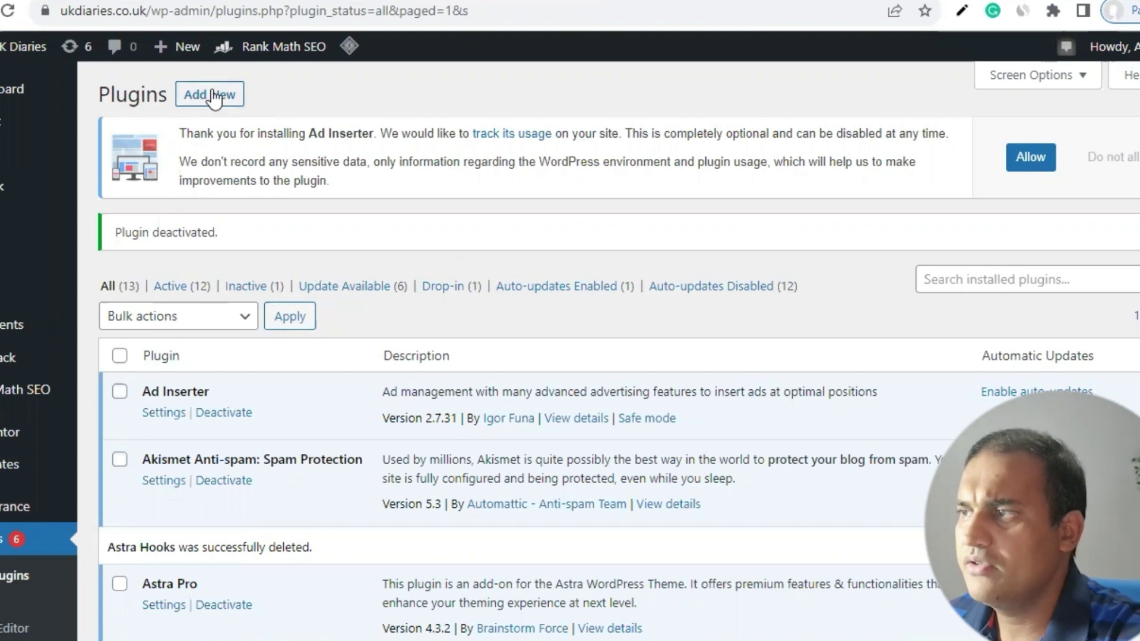
# Step: Go from the Plugins list to the Add Plugins page
pyautogui.scroll(-2, 54, 568)
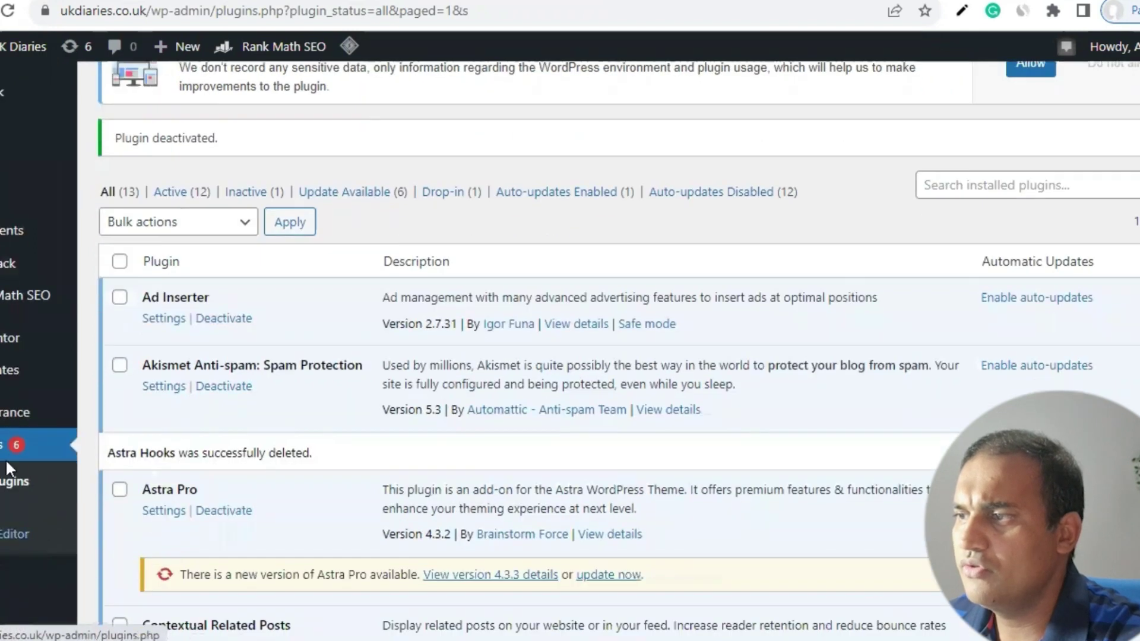
pyautogui.click(14, 478)
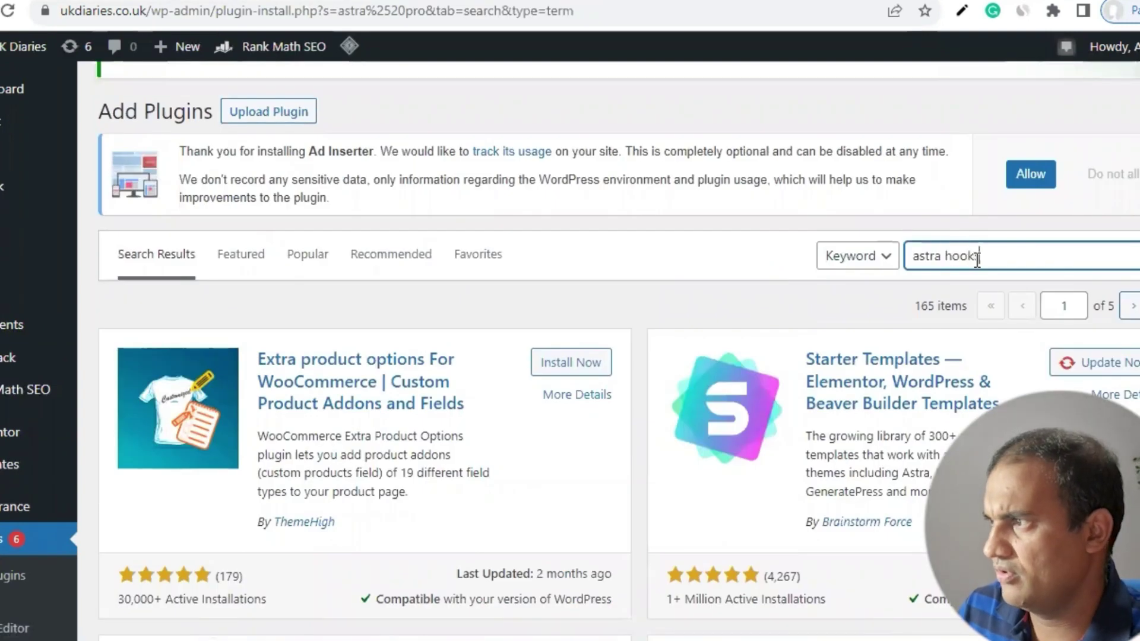
# Step: Install and activate Astra Hooks from the 'astra hooks' search, then enter the Customizer
pyautogui.write('s')
pyautogui.click(571, 363)
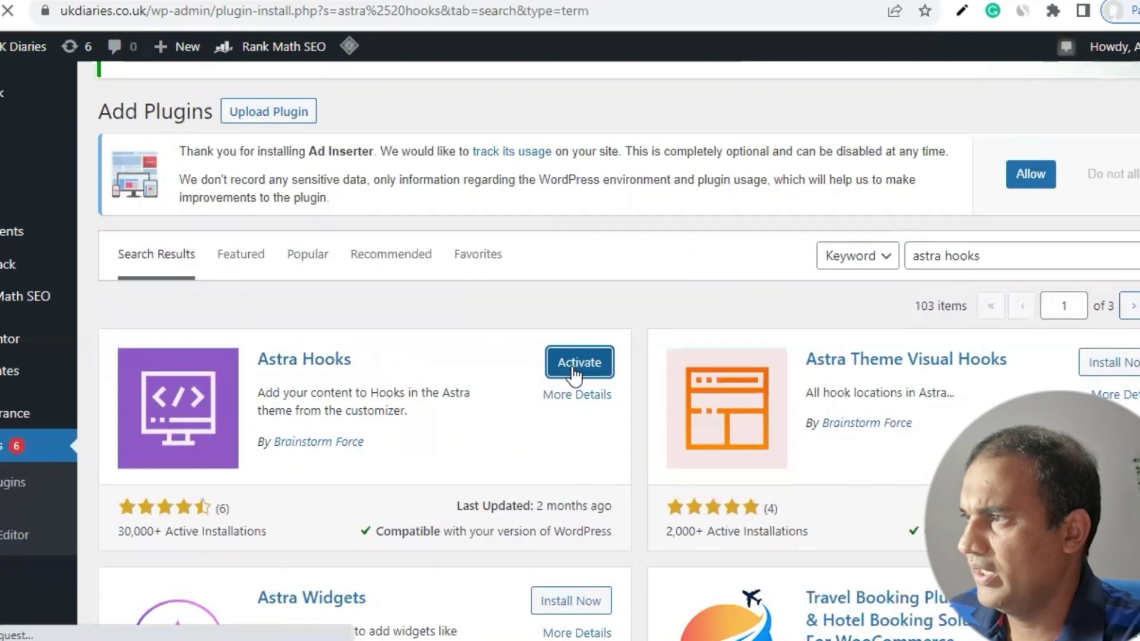
pyautogui.click(577, 369)
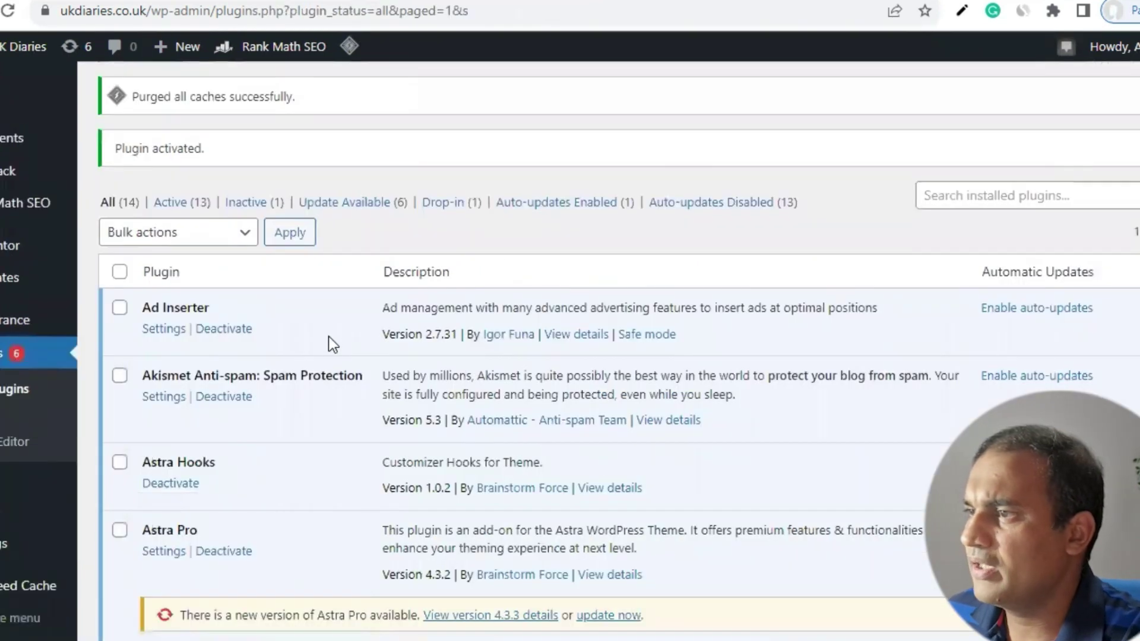
pyautogui.moveTo(18, 335)
pyautogui.click(145, 350)
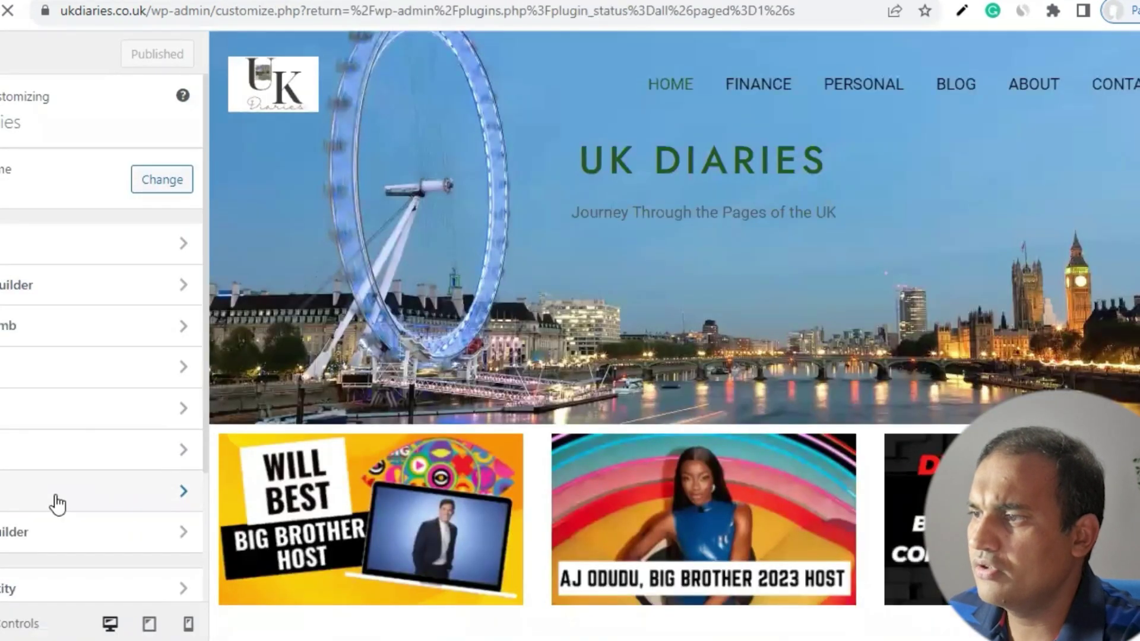
# Step: Paste the copied AdSense code into the first Astra header hook and publish
pyautogui.click(58, 505)
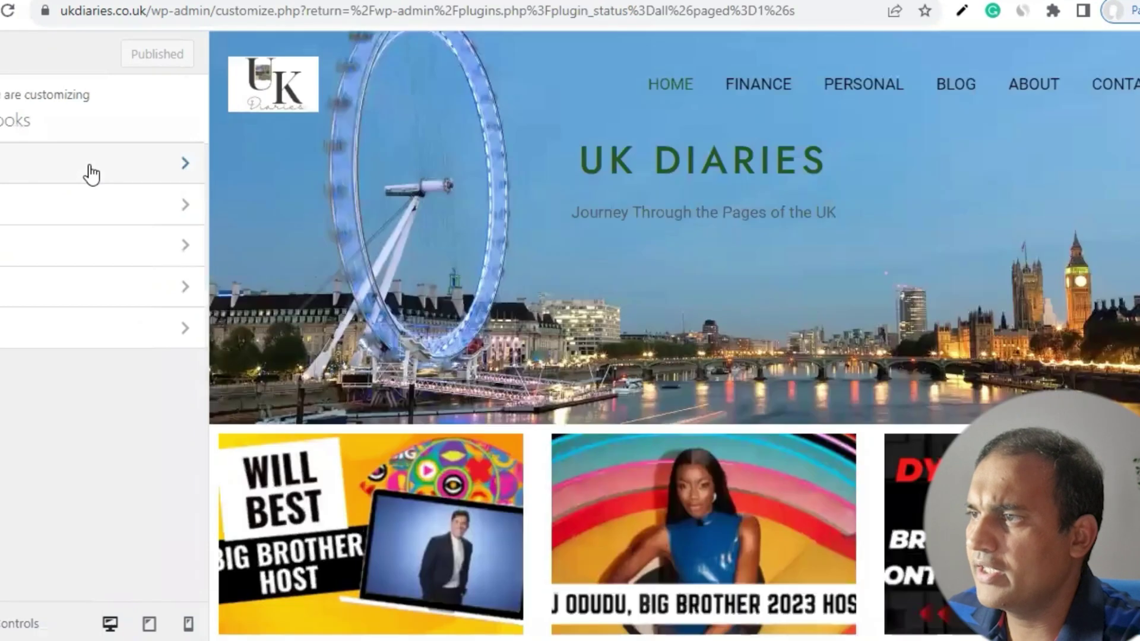
pyautogui.click(91, 174)
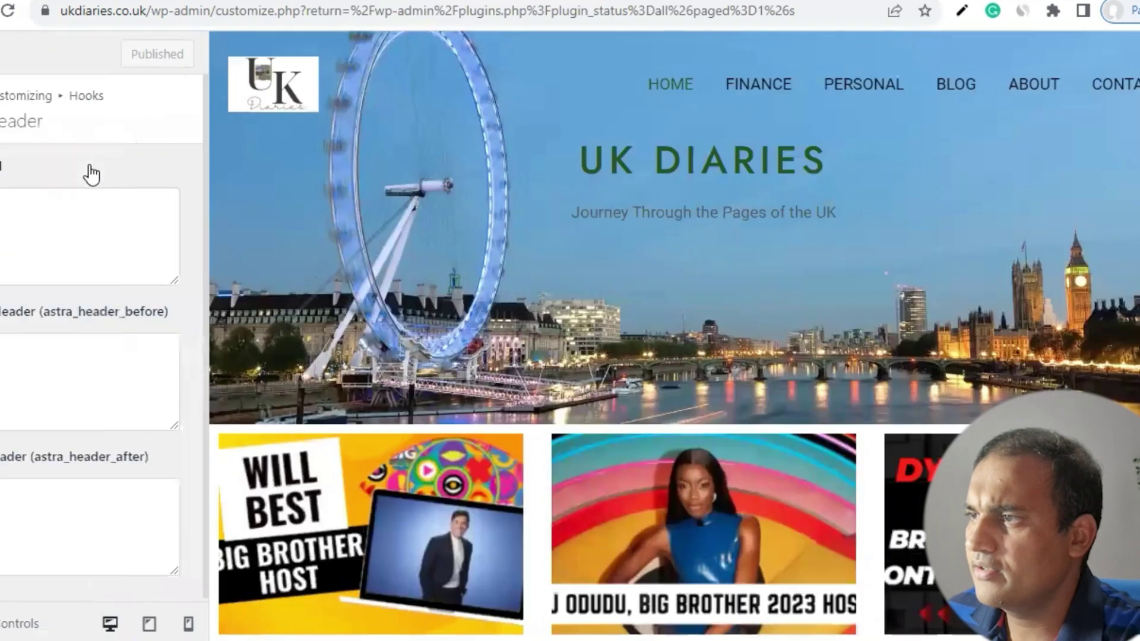
pyautogui.click(38, 228)
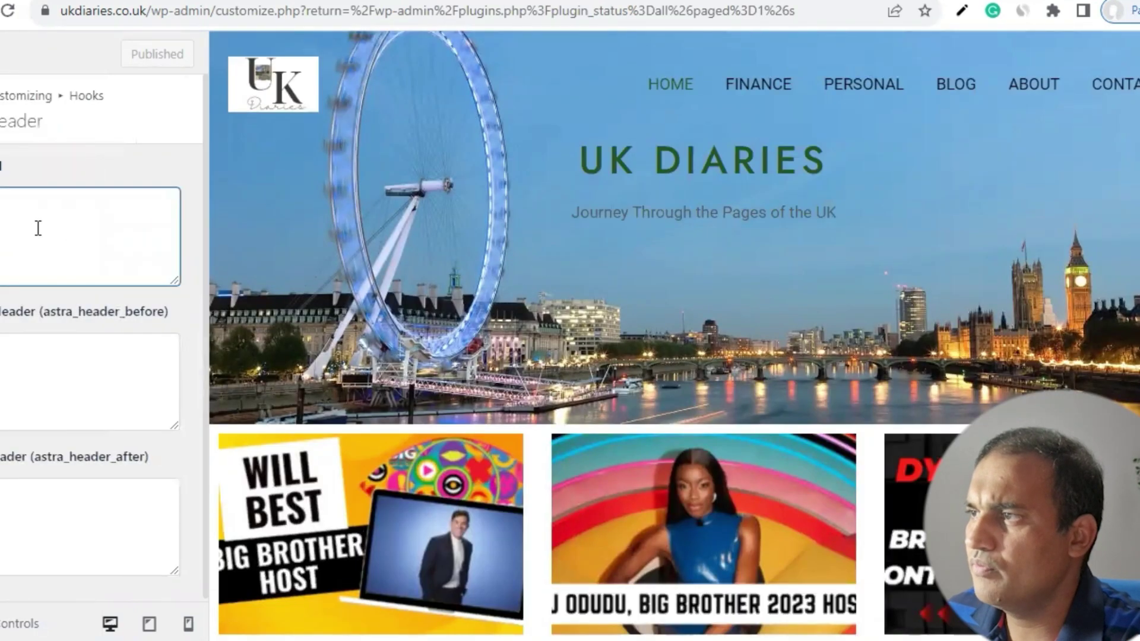
pyautogui.hotkey('alt', 'Tab')
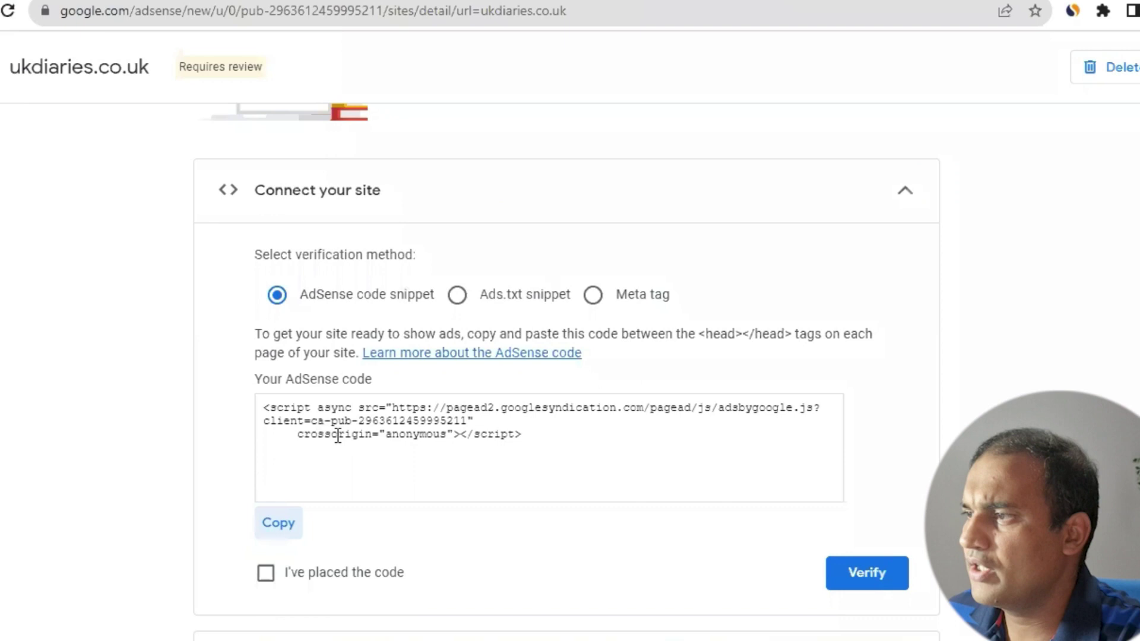
pyautogui.click(290, 523)
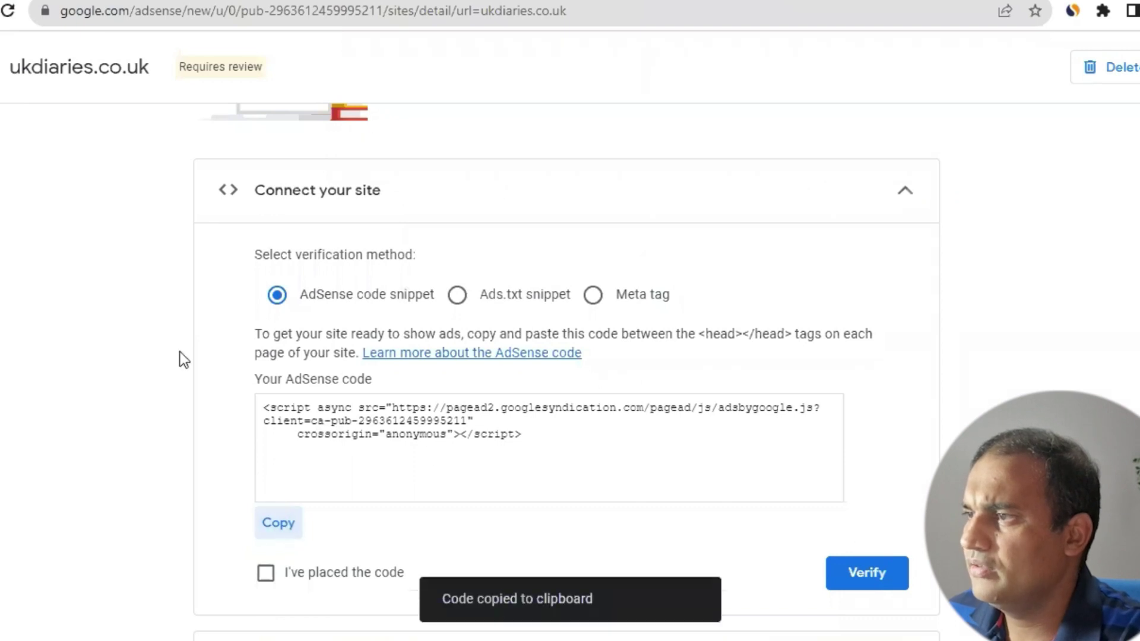
pyautogui.hotkey('alt', 'Tab')
pyautogui.hotkey('ctrl', 'v')
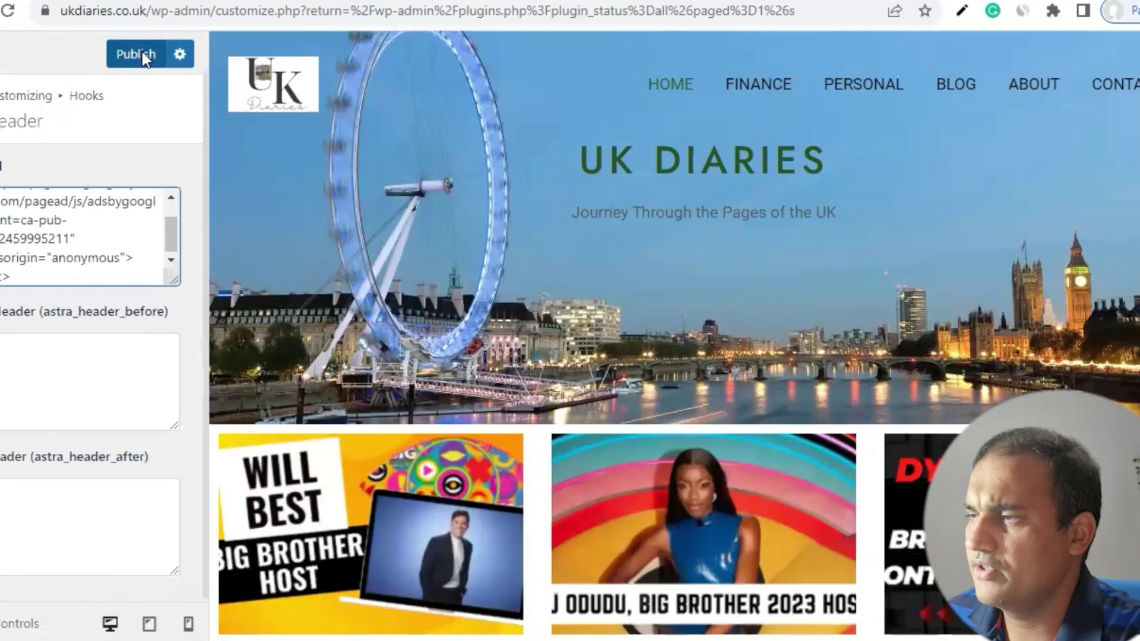
pyautogui.click(141, 53)
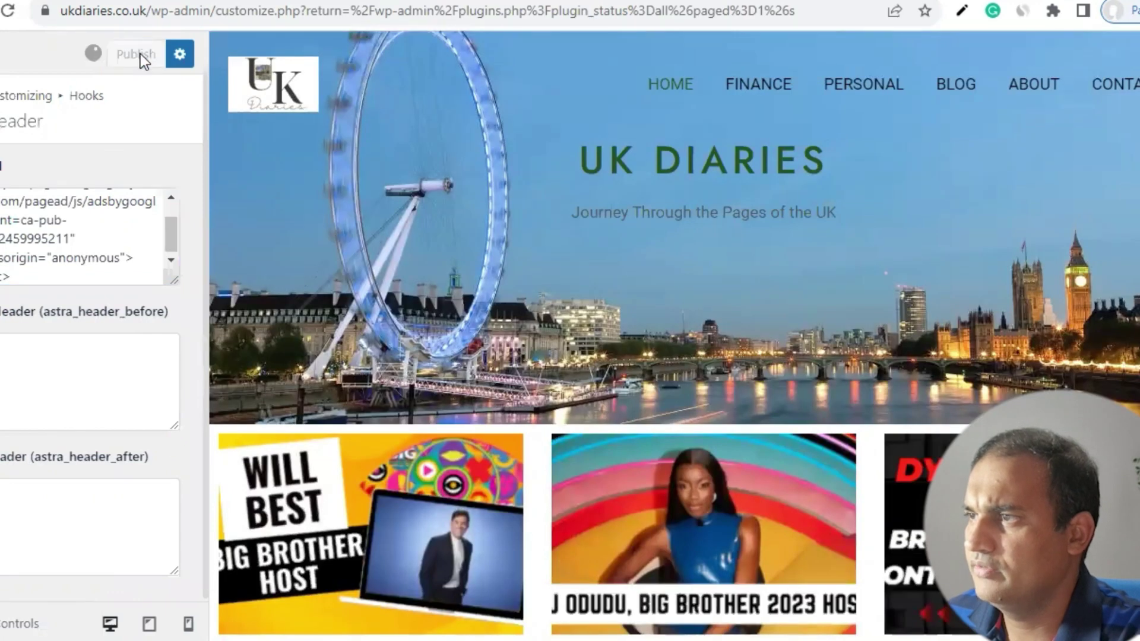
# Step: Confirm the code is placed, verify ukdiaries.co.uk, and request an AdSense review
pyautogui.hotkey('alt', 'Tab')
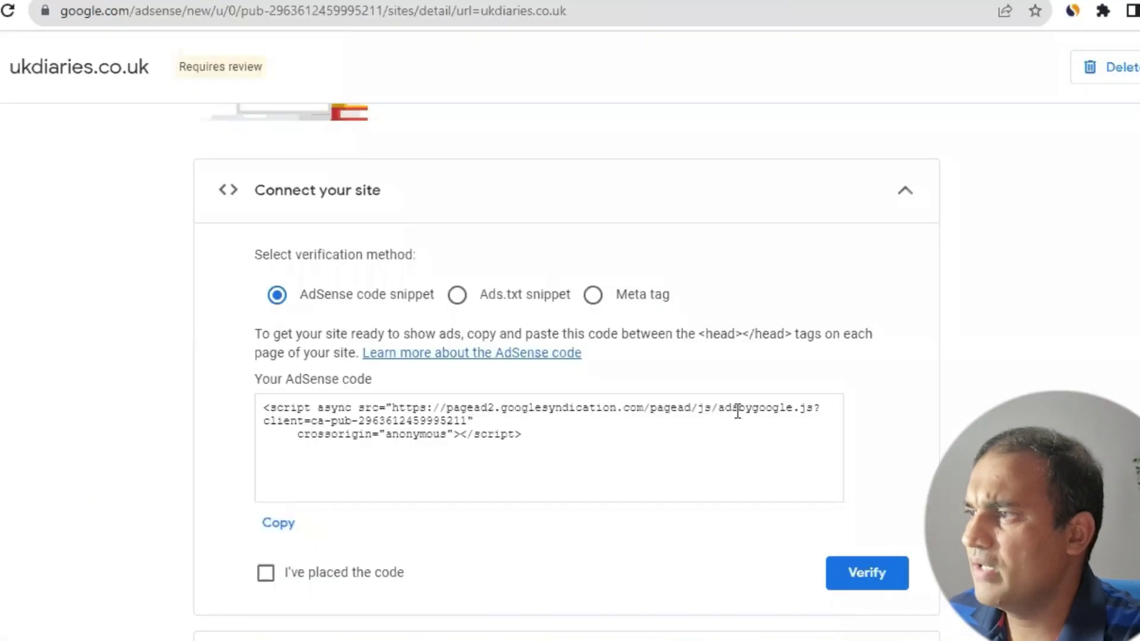
pyautogui.scroll(-1, 606, 386)
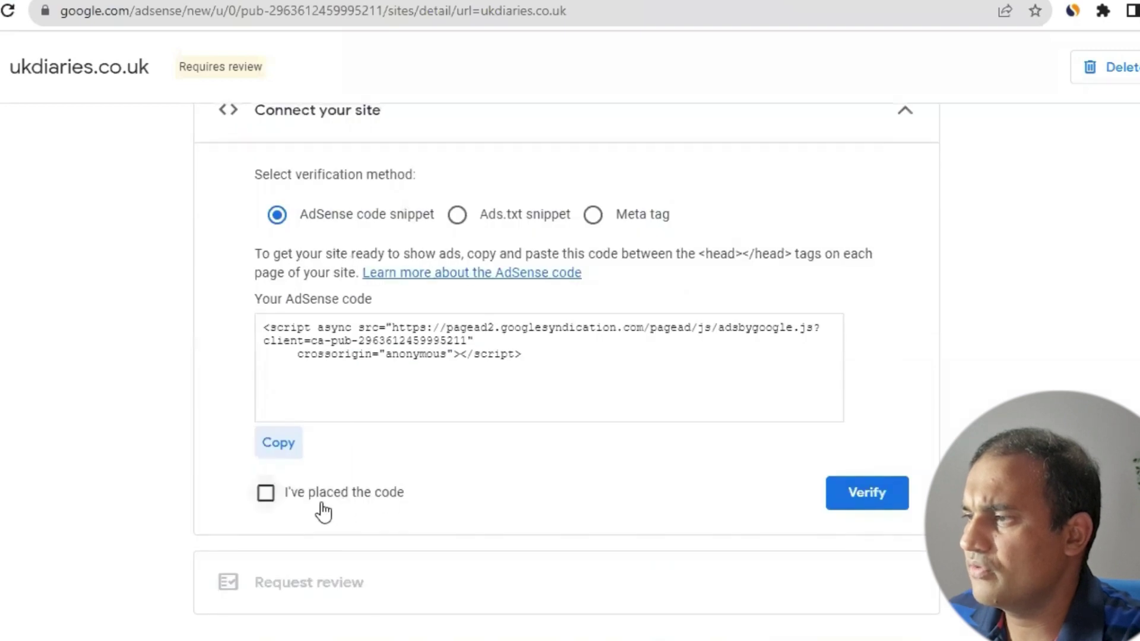
pyautogui.click(266, 503)
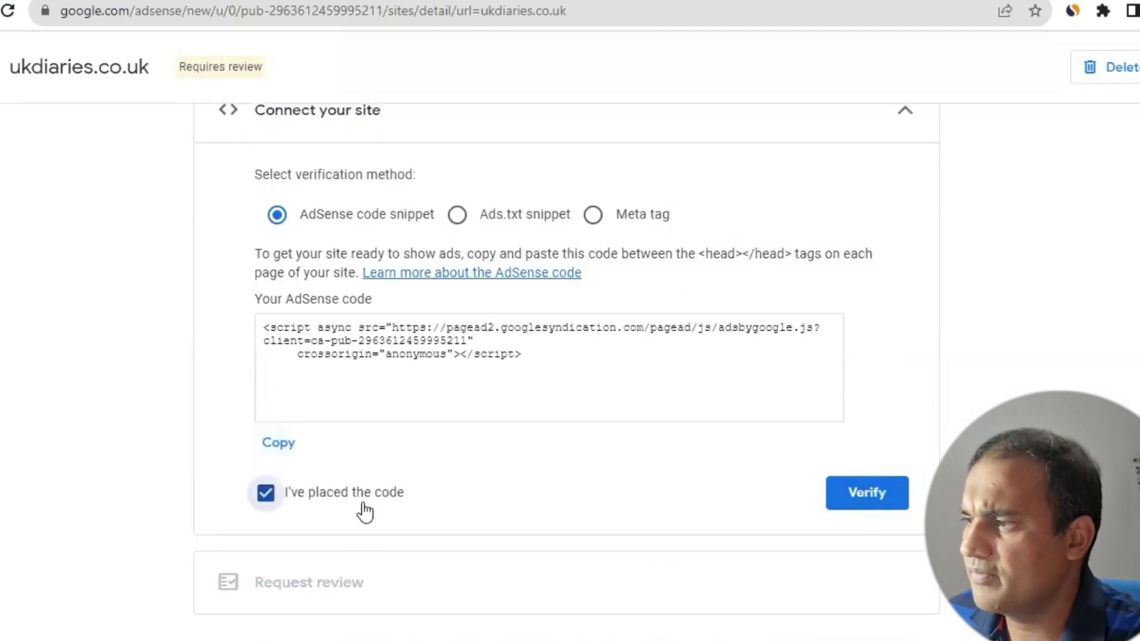
pyautogui.click(867, 505)
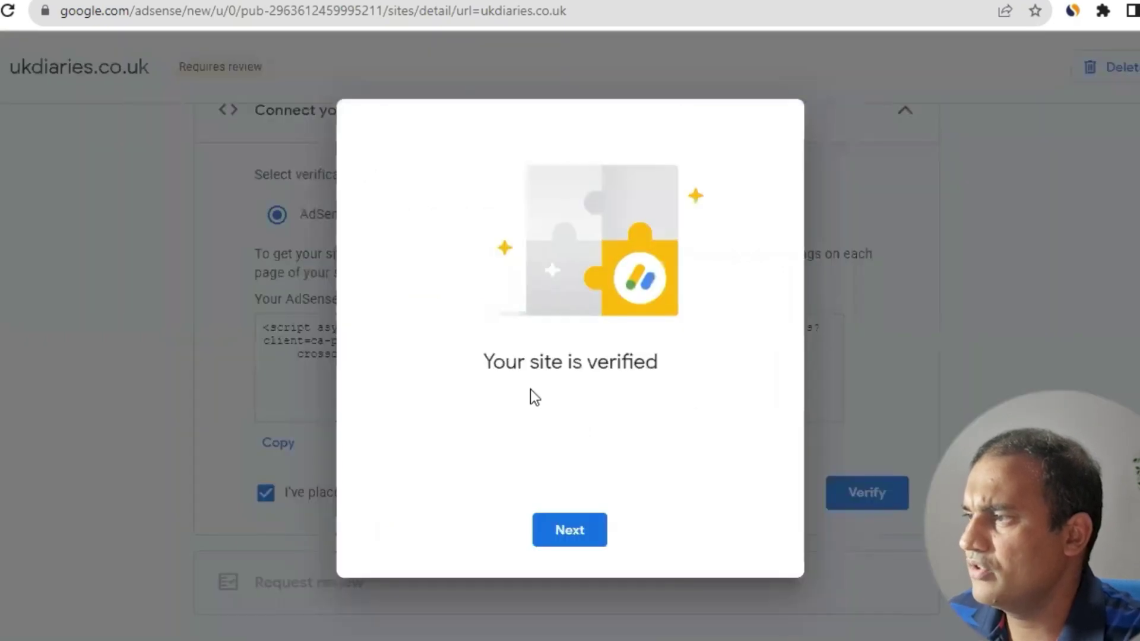
pyautogui.click(553, 536)
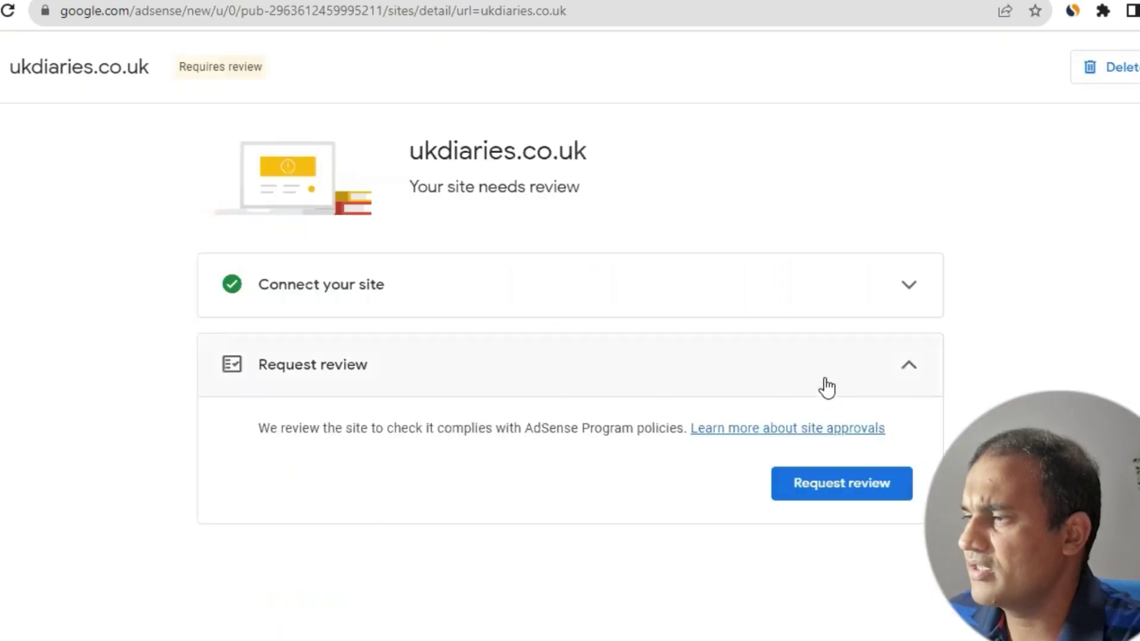
pyautogui.click(868, 496)
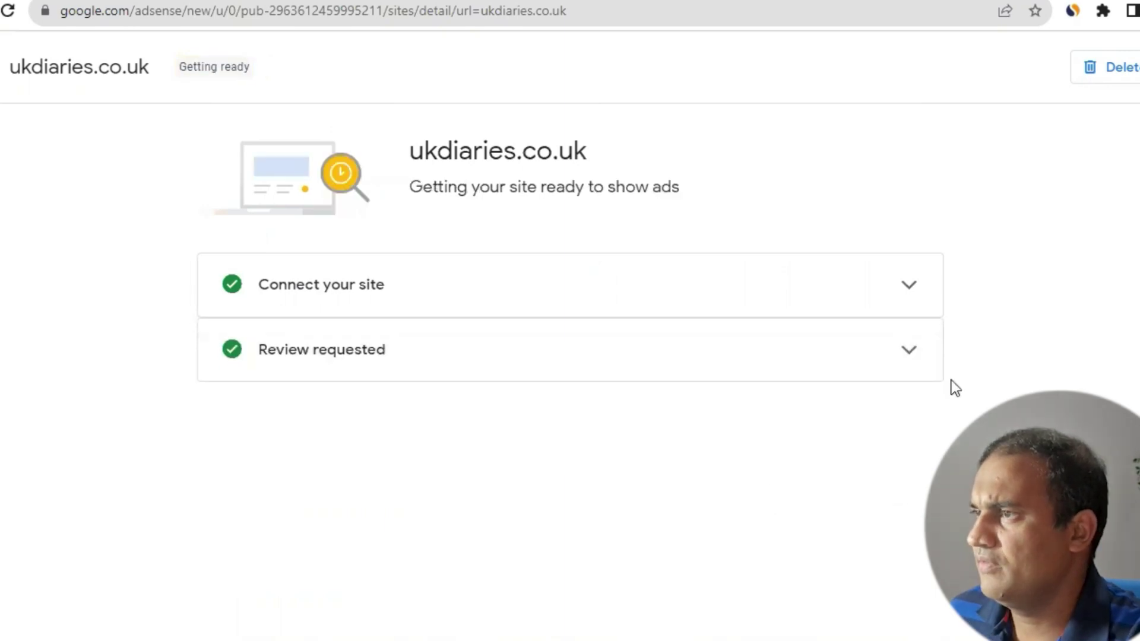